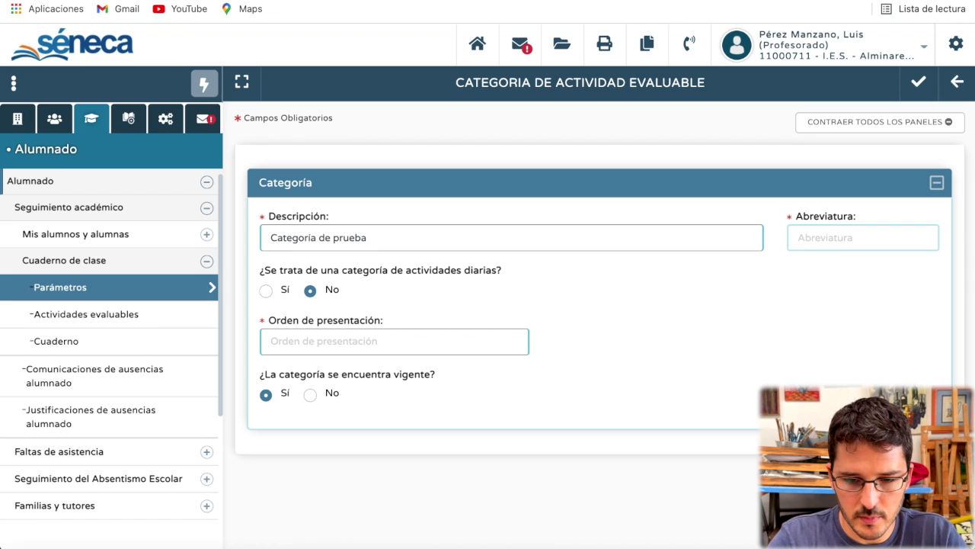
Give the new category "Categoría de prueba" the abbreviation CPR and presentation order 300, save it, and return to the category list
{"action": "type", "text": "PR"}
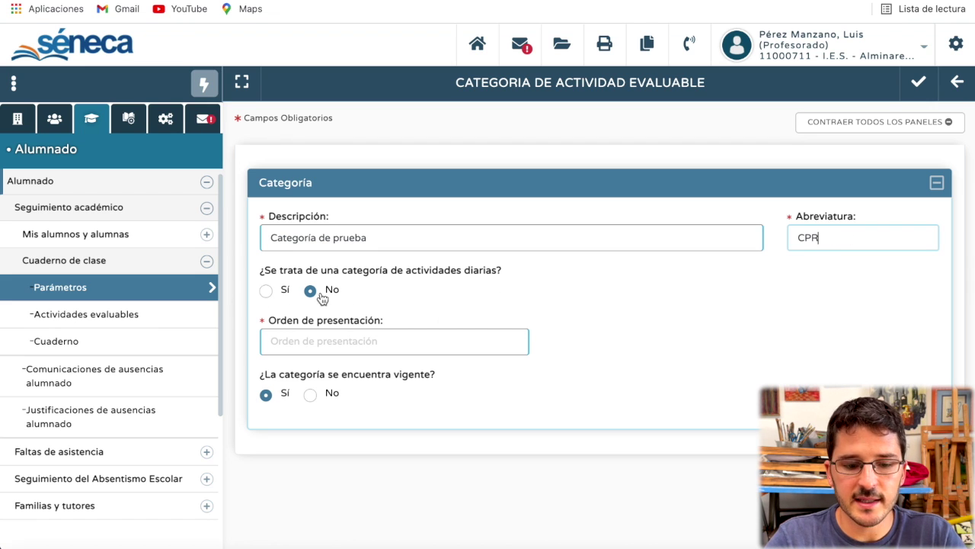
{"action": "left_click", "coordinate": [314, 342]}
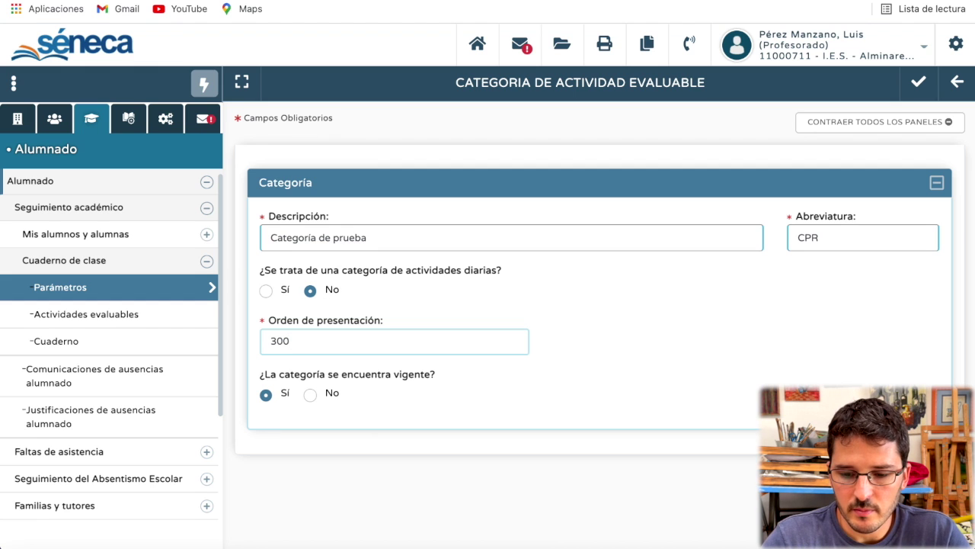
{"action": "key", "text": "Return"}
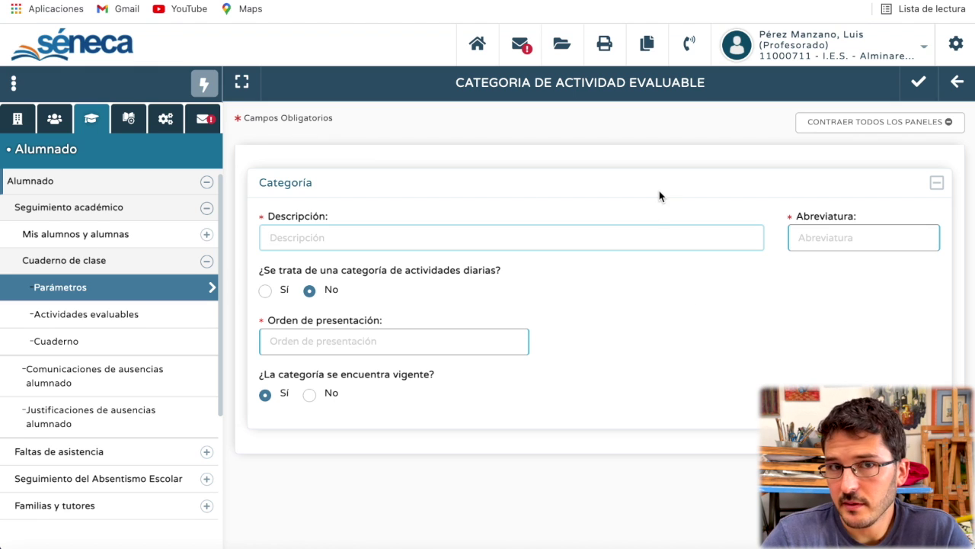
{"action": "left_click", "coordinate": [958, 93]}
{"action": "scroll", "coordinate": [686, 217], "scroll_direction": "down", "scroll_amount": 3}
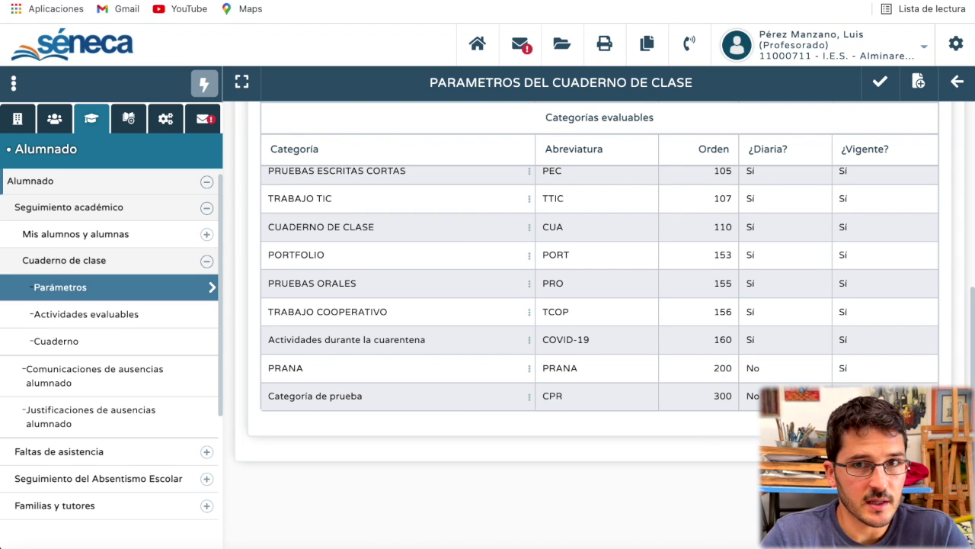
{"action": "scroll", "coordinate": [550, 400], "scroll_direction": "up", "scroll_amount": 1}
{"action": "right_click", "coordinate": [547, 398]}
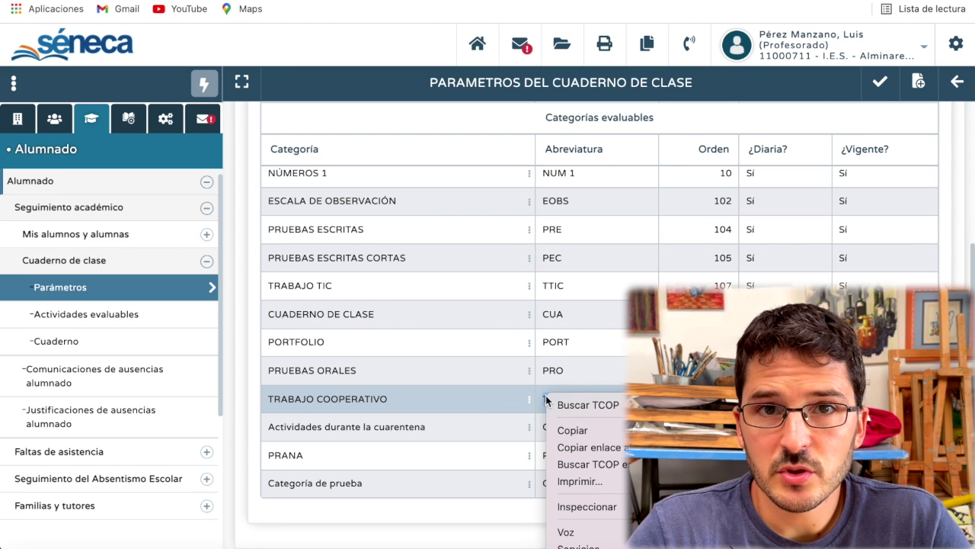
Open the class notebook for academic year 2020-2021, group 2º de E.S.O. / MAT / 2º ESO B, 1ª Evaluación
{"action": "left_click", "coordinate": [56, 342]}
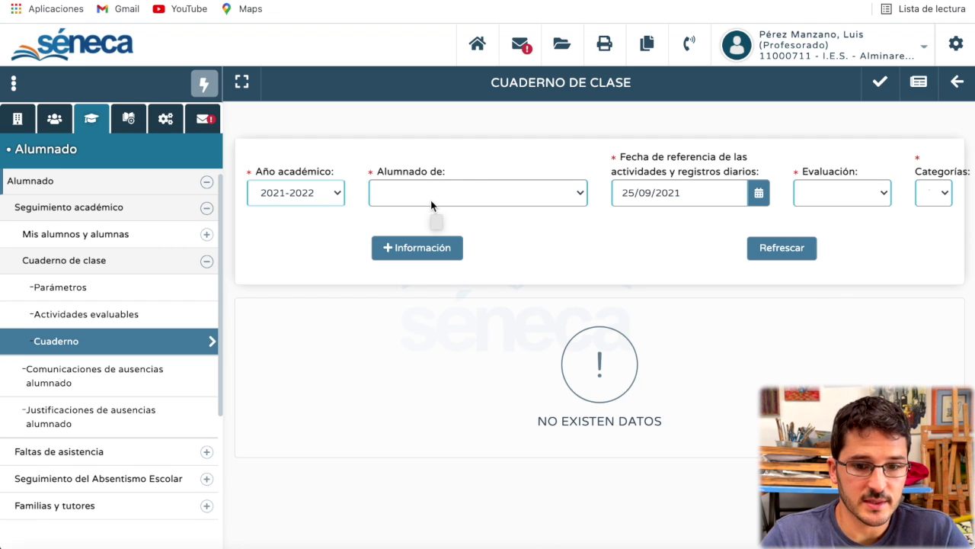
{"action": "left_click", "coordinate": [322, 195]}
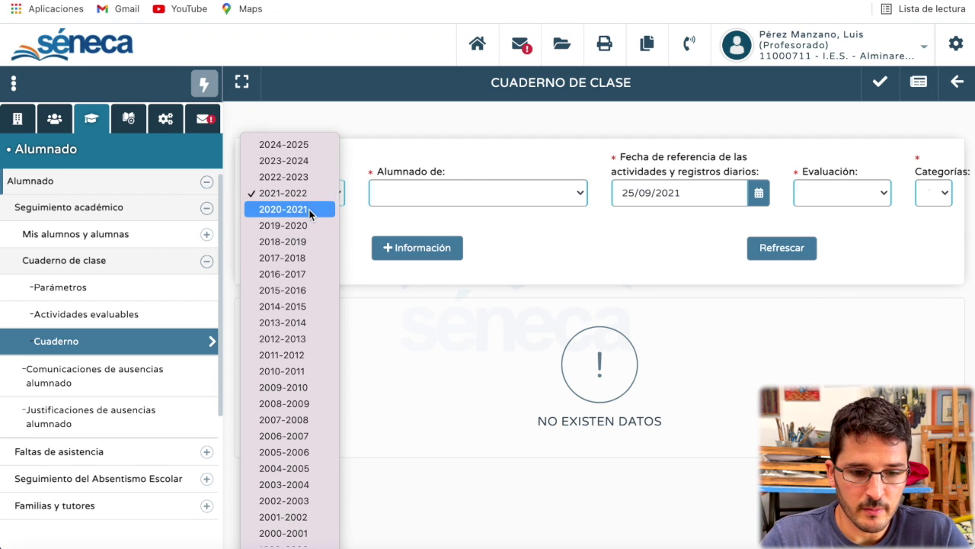
{"action": "left_click", "coordinate": [308, 209]}
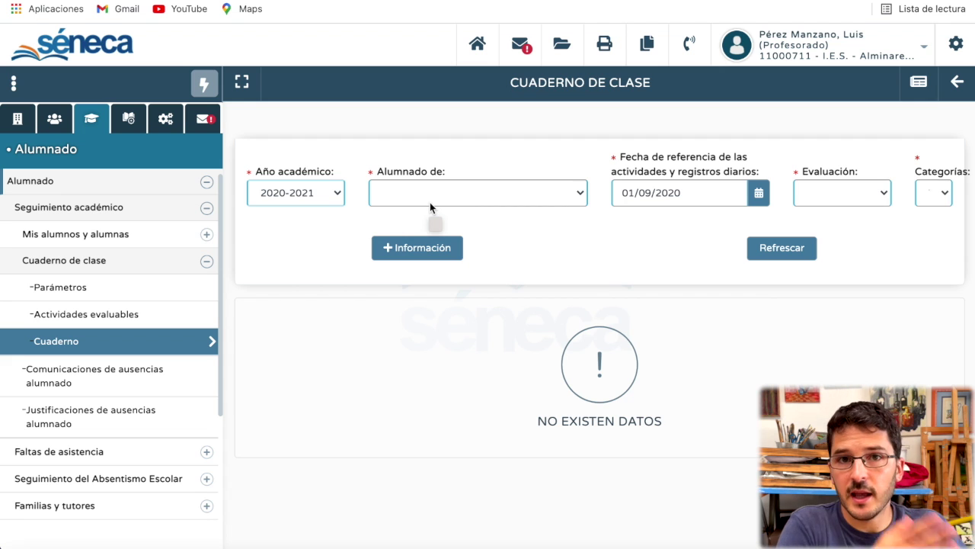
{"action": "left_click", "coordinate": [394, 195]}
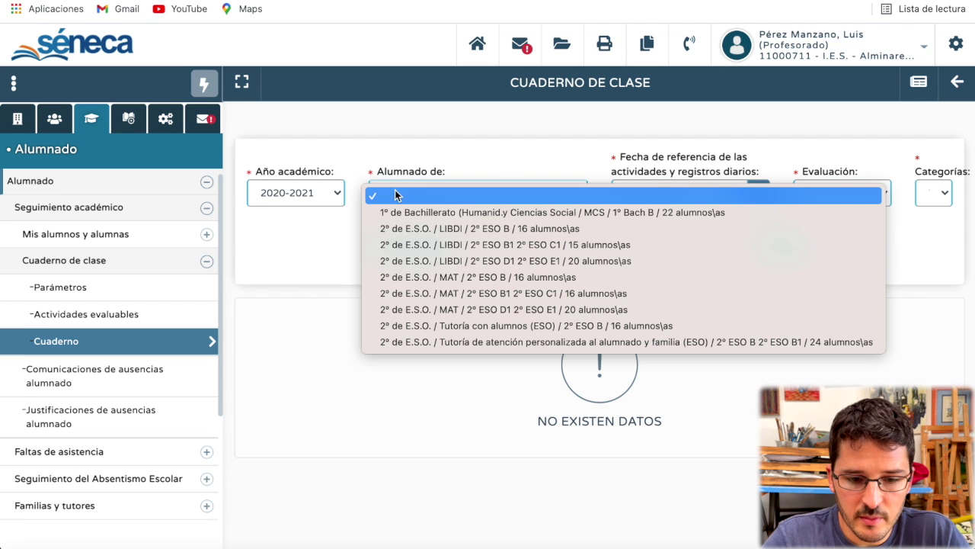
{"action": "left_click", "coordinate": [457, 277]}
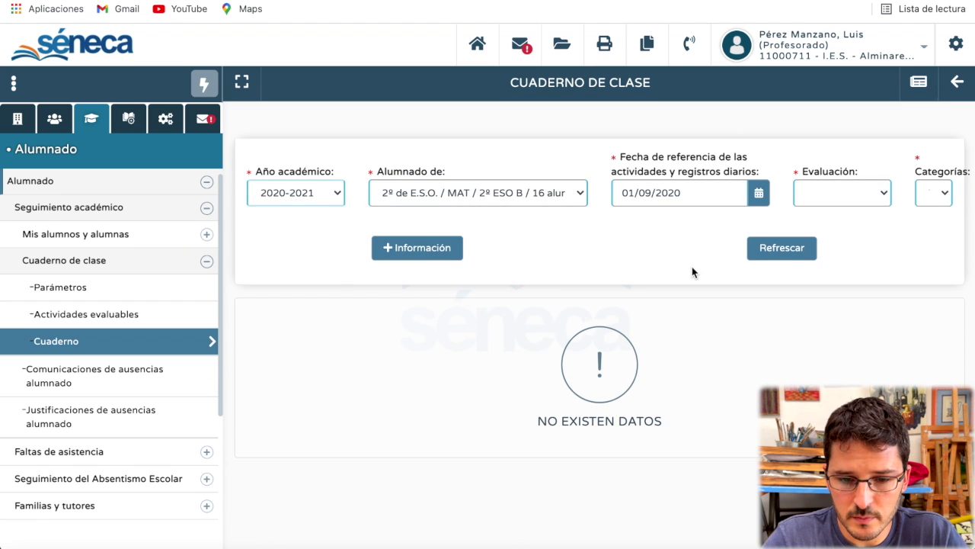
{"action": "left_click", "coordinate": [842, 193]}
{"action": "left_click", "coordinate": [840, 211]}
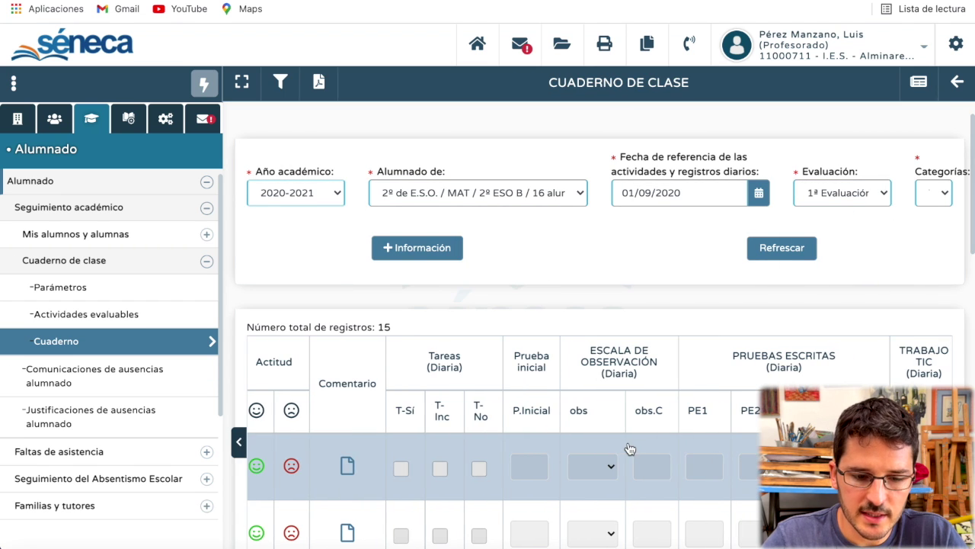
Examine the notebook's attitude, comment, task and assessment category columns across the student grid
{"action": "scroll", "coordinate": [318, 443], "scroll_direction": "down", "scroll_amount": 2}
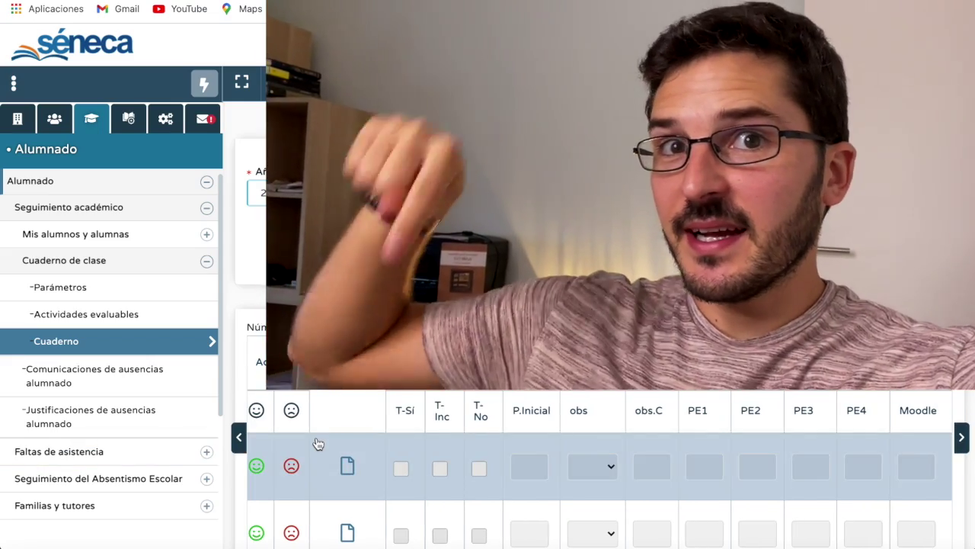
{"action": "scroll", "coordinate": [315, 444], "scroll_direction": "down", "scroll_amount": 3}
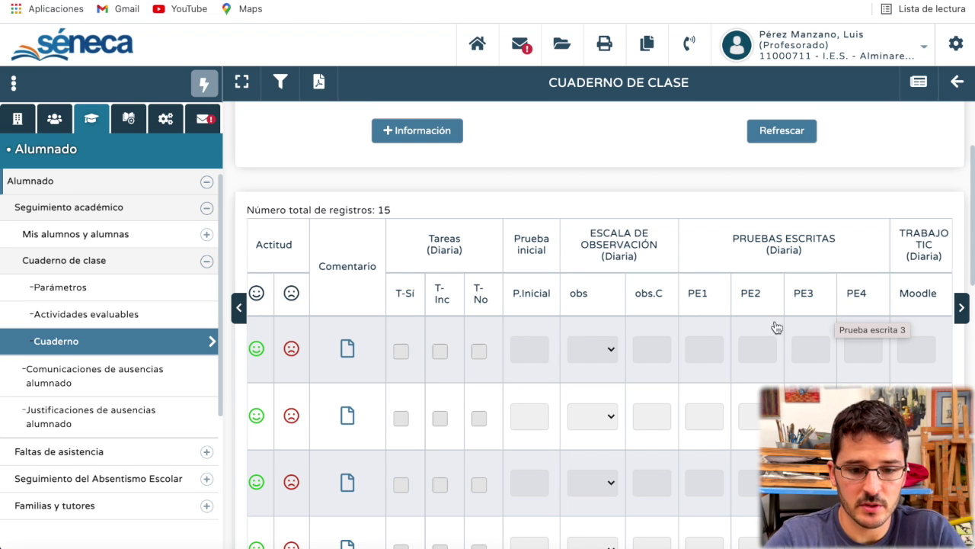
{"action": "scroll", "coordinate": [625, 342], "scroll_direction": "right", "scroll_amount": 3}
{"action": "scroll", "coordinate": [625, 343], "scroll_direction": "left", "scroll_amount": 1}
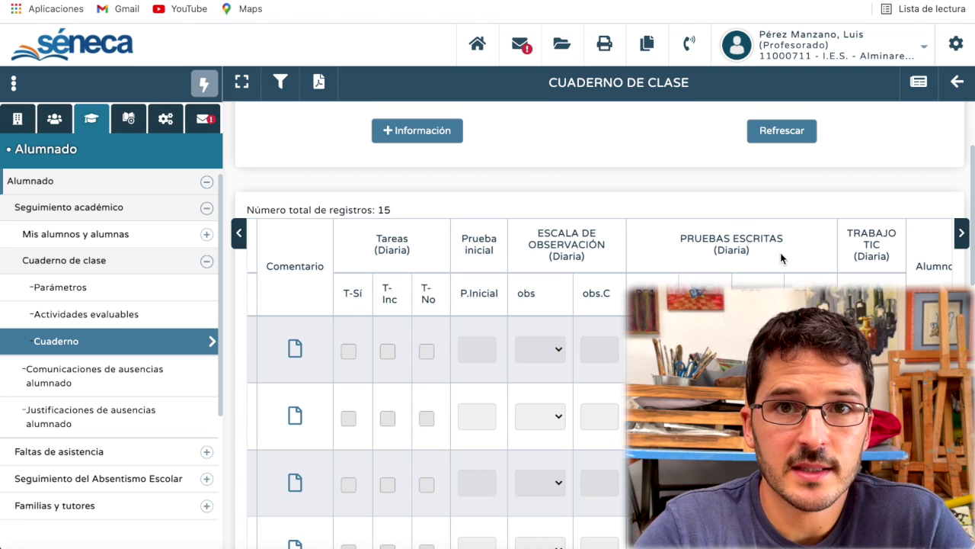
{"action": "scroll", "coordinate": [859, 295], "scroll_direction": "right", "scroll_amount": 2}
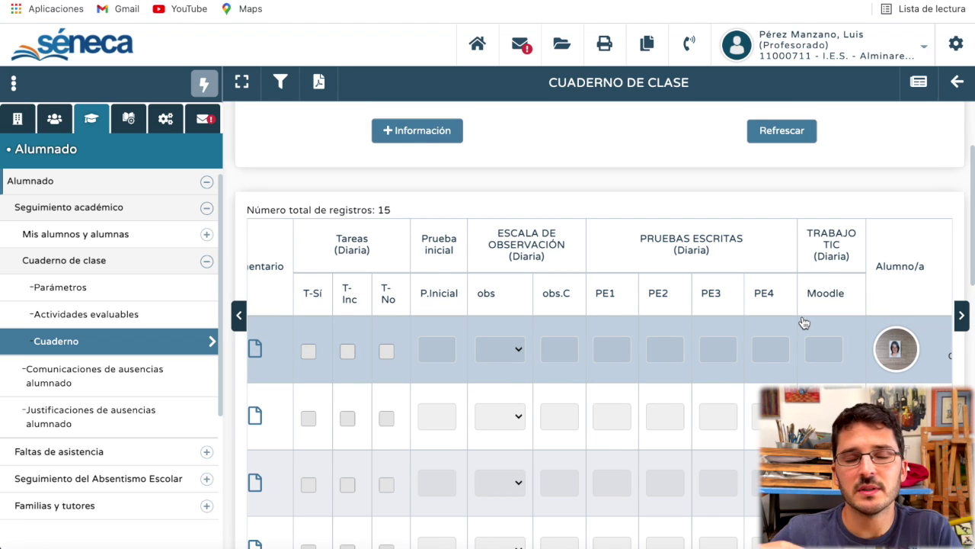
{"action": "scroll", "coordinate": [774, 312], "scroll_direction": "left", "scroll_amount": 3}
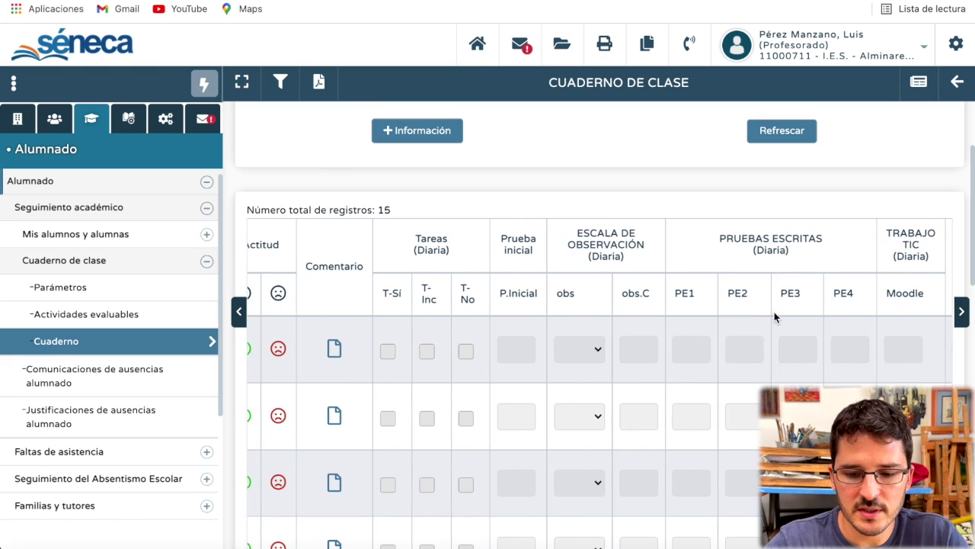
{"action": "scroll", "coordinate": [647, 322], "scroll_direction": "left", "scroll_amount": 1}
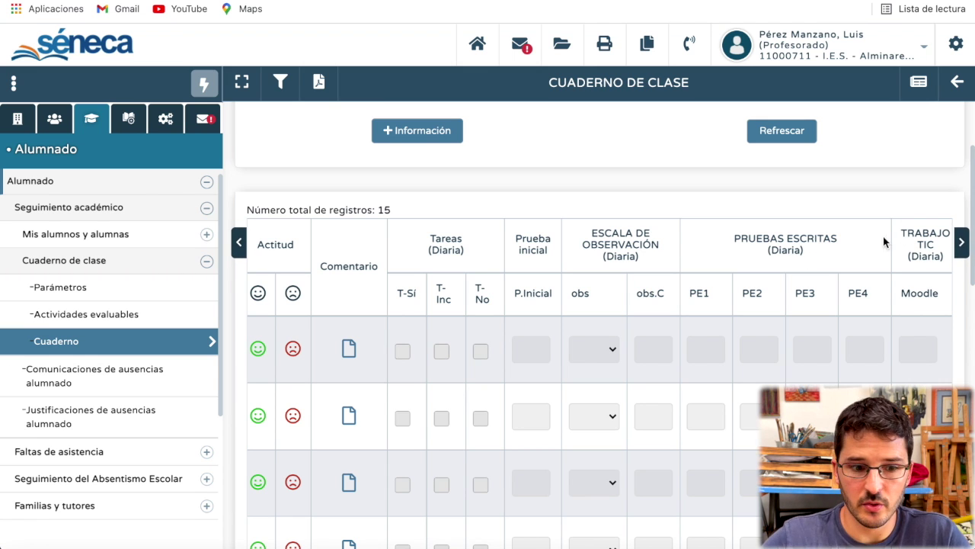
Return to the class notebook parameters, review the evaluable categories, and show the grading models for 2021-2022
{"action": "left_click", "coordinate": [151, 295]}
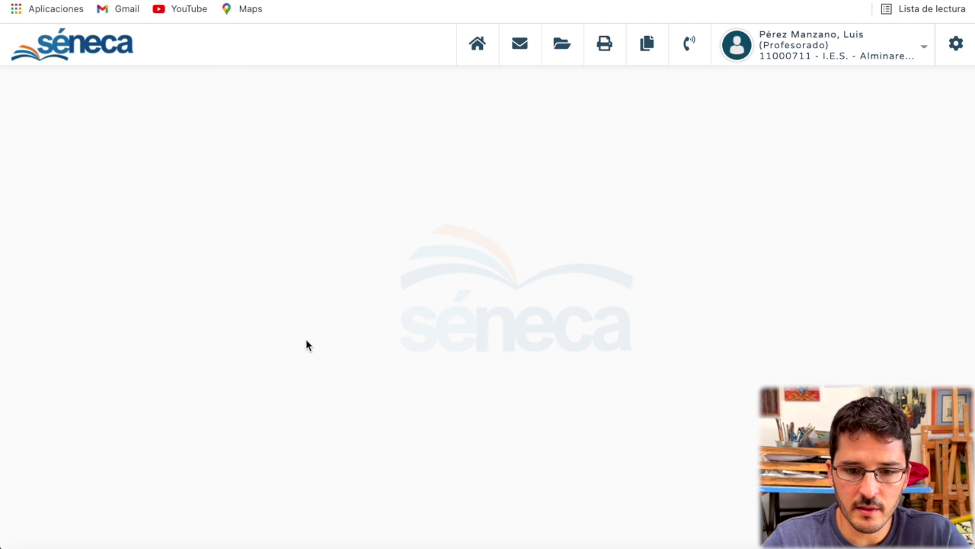
{"action": "scroll", "coordinate": [395, 294], "scroll_direction": "down", "scroll_amount": 3}
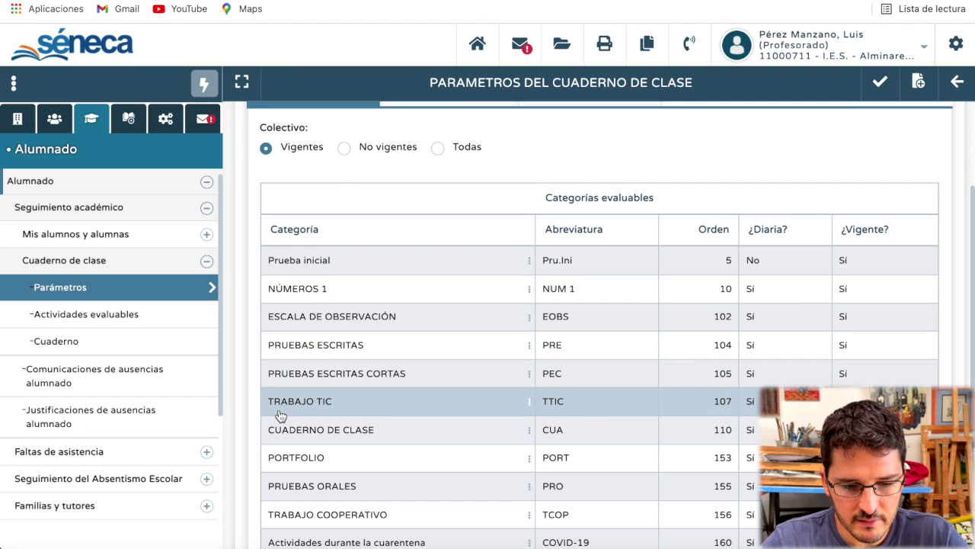
{"action": "scroll", "coordinate": [392, 434], "scroll_direction": "down", "scroll_amount": 2}
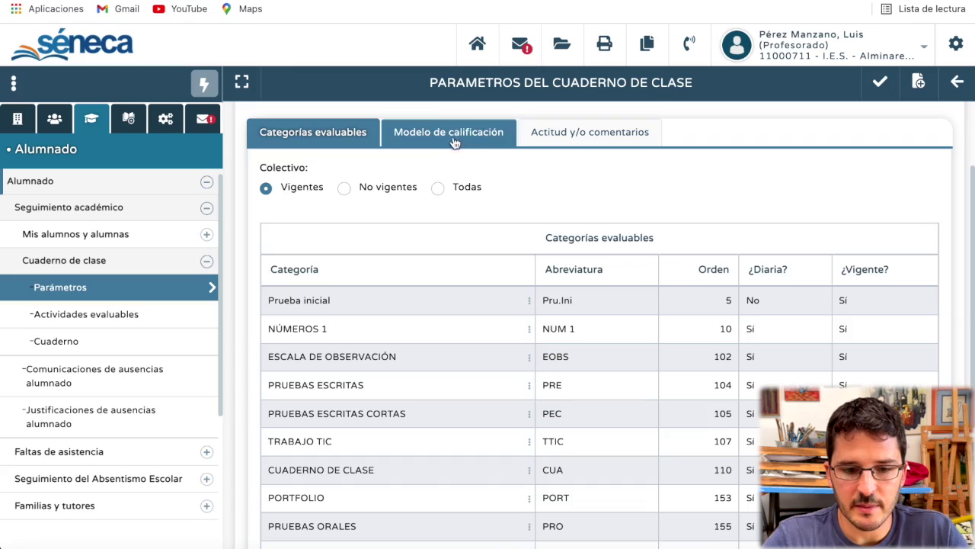
{"action": "left_click", "coordinate": [452, 141]}
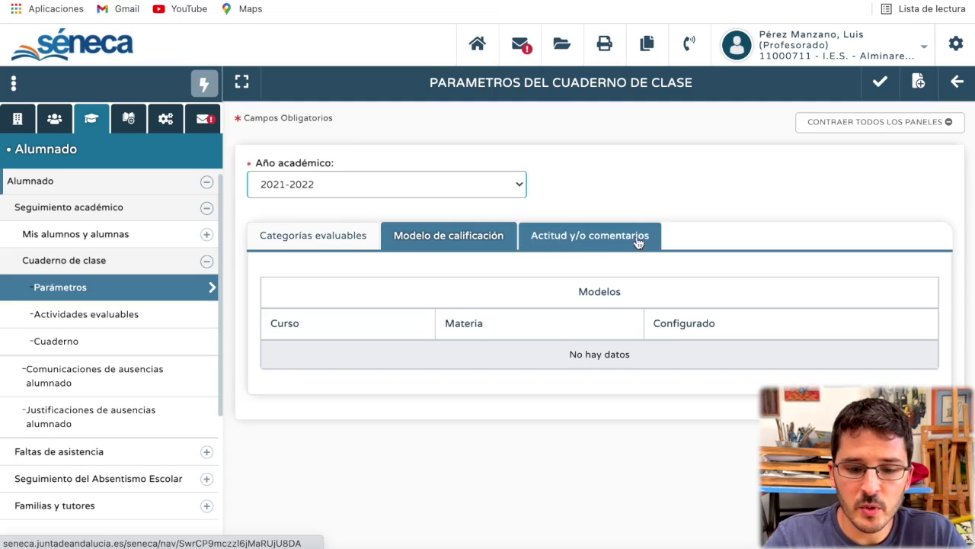
Review the attitude and comments settings, including the evaluation choices and the per-course options for publishing to families
{"action": "left_click", "coordinate": [591, 236]}
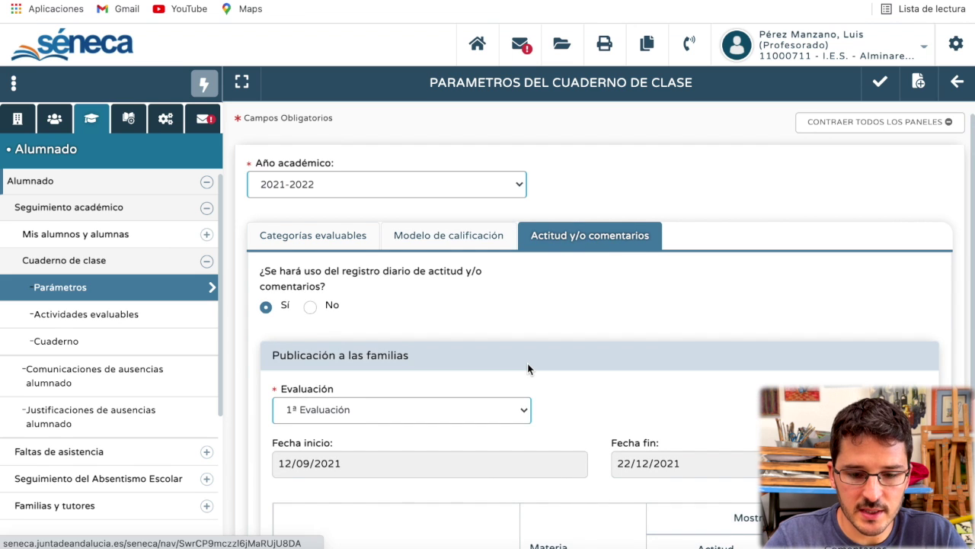
{"action": "scroll", "coordinate": [528, 369], "scroll_direction": "down", "scroll_amount": 3}
{"action": "scroll", "coordinate": [529, 369], "scroll_direction": "down", "scroll_amount": 1}
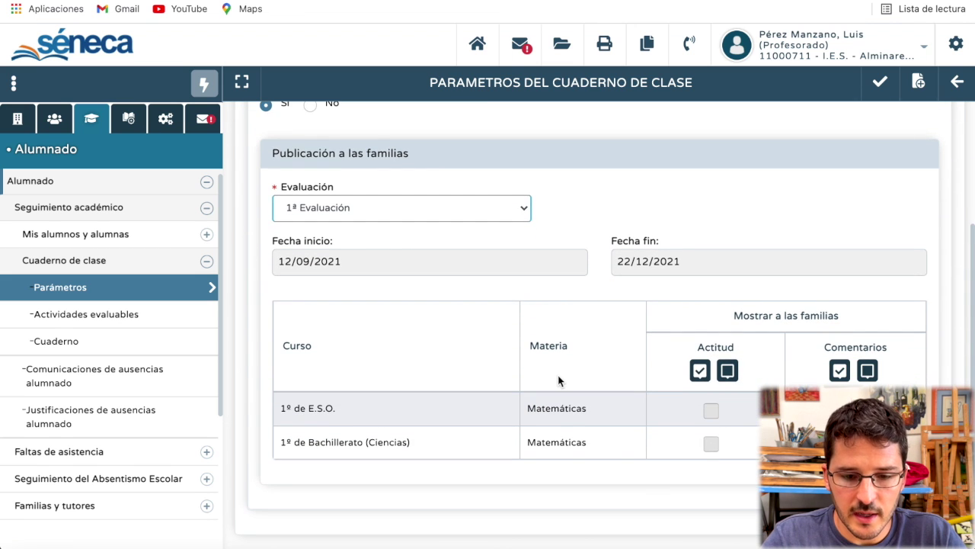
{"action": "left_click", "coordinate": [356, 209]}
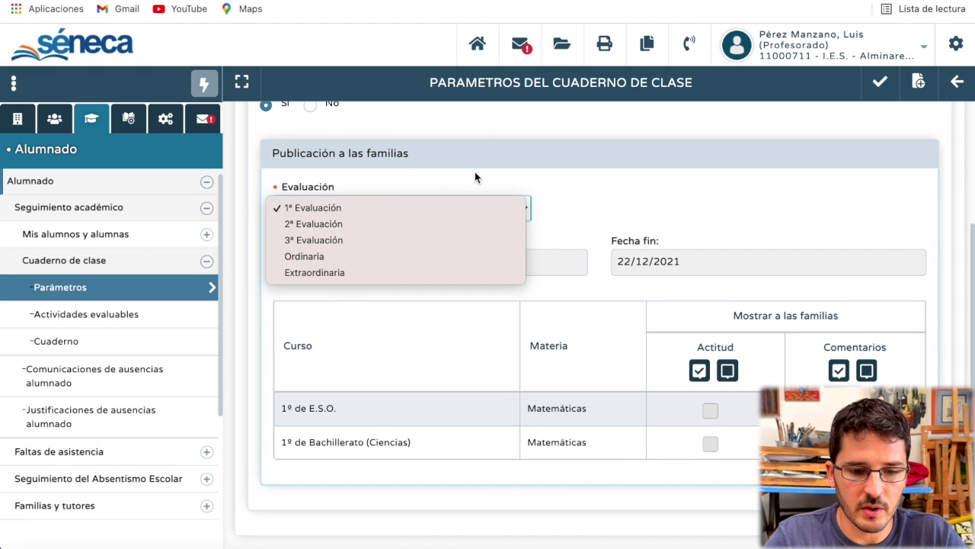
{"action": "left_click", "coordinate": [477, 171]}
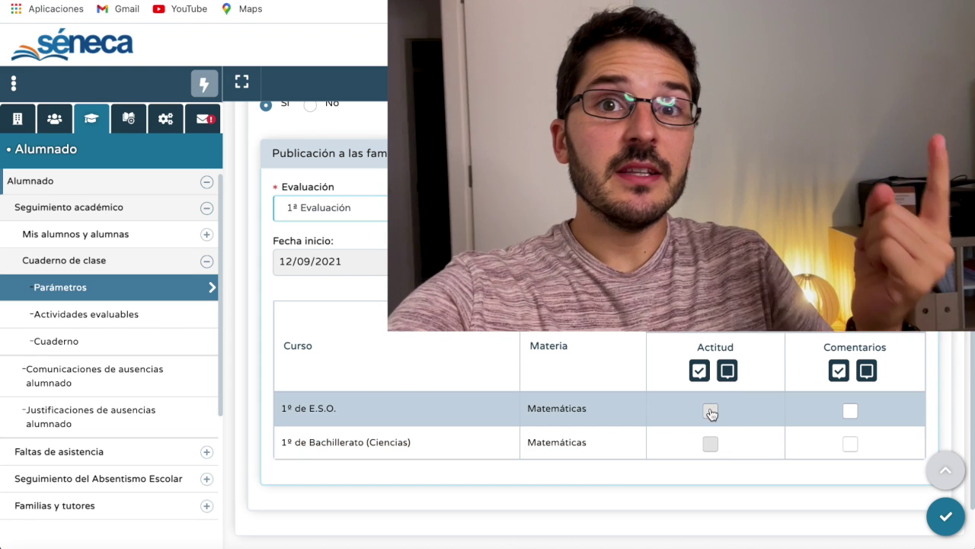
{"action": "left_click", "coordinate": [710, 446]}
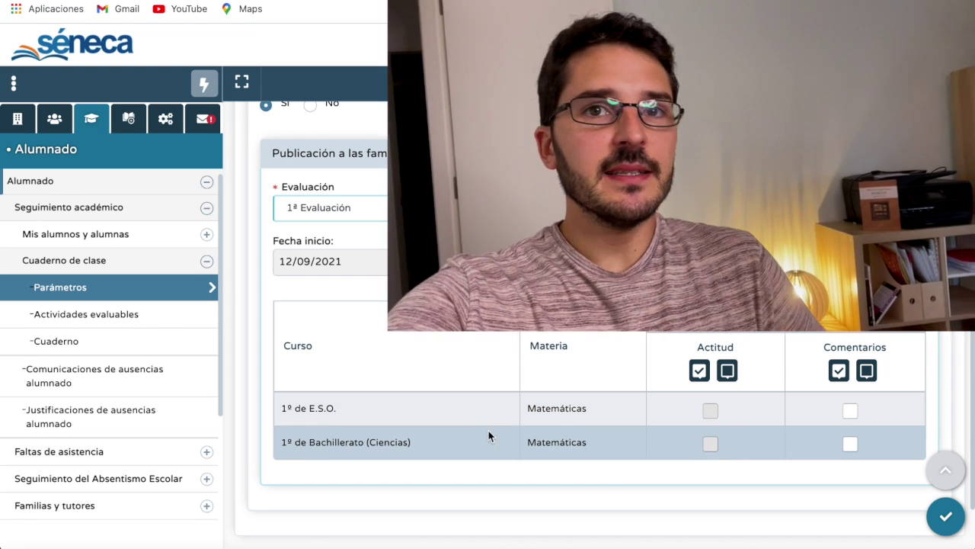